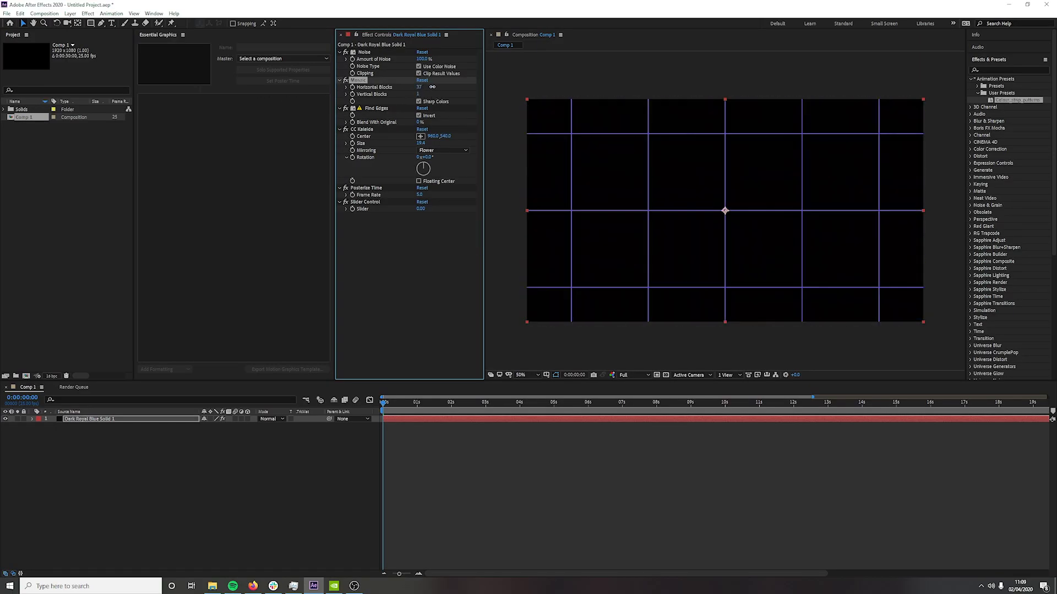
Switch CC Kaleida mirroring to Wheel and enlarge the kaleidoscope tiles into concentric squares
left_click(443, 151)
left_click(440, 165)
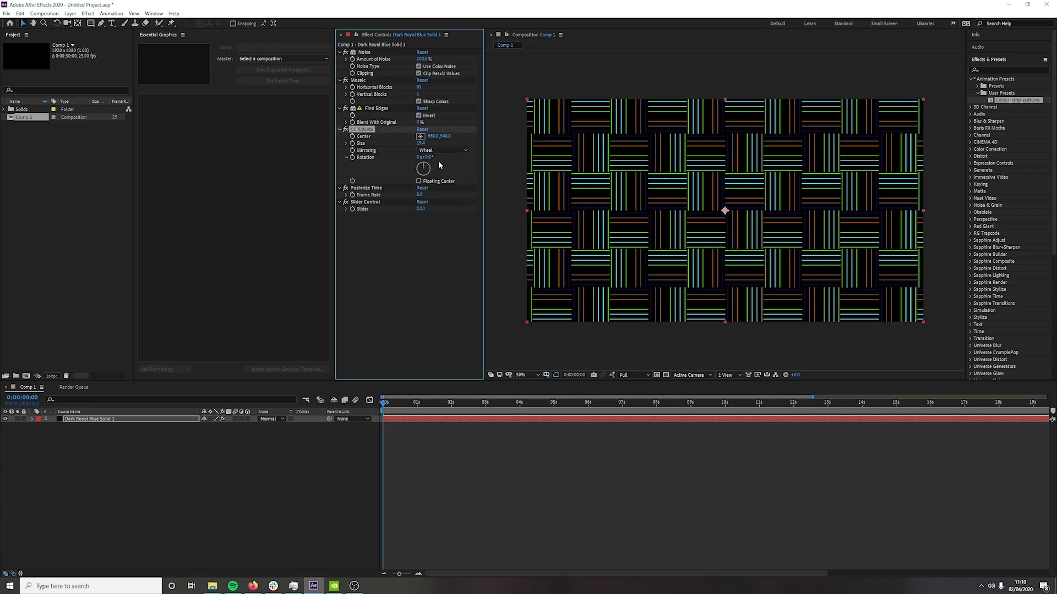
left_click_drag(420, 143, 430, 172)
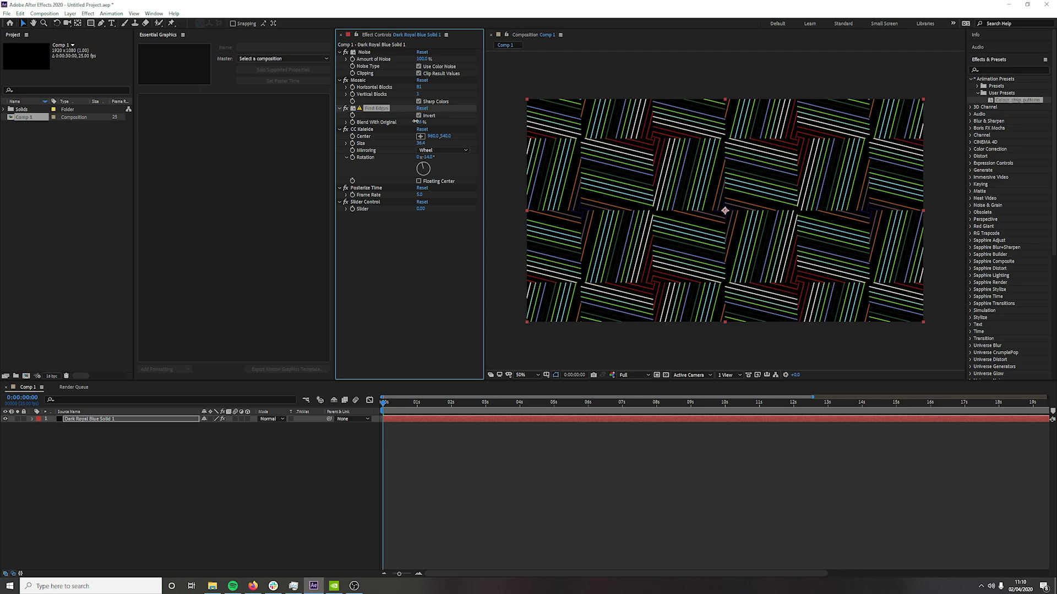
left_click(368, 187)
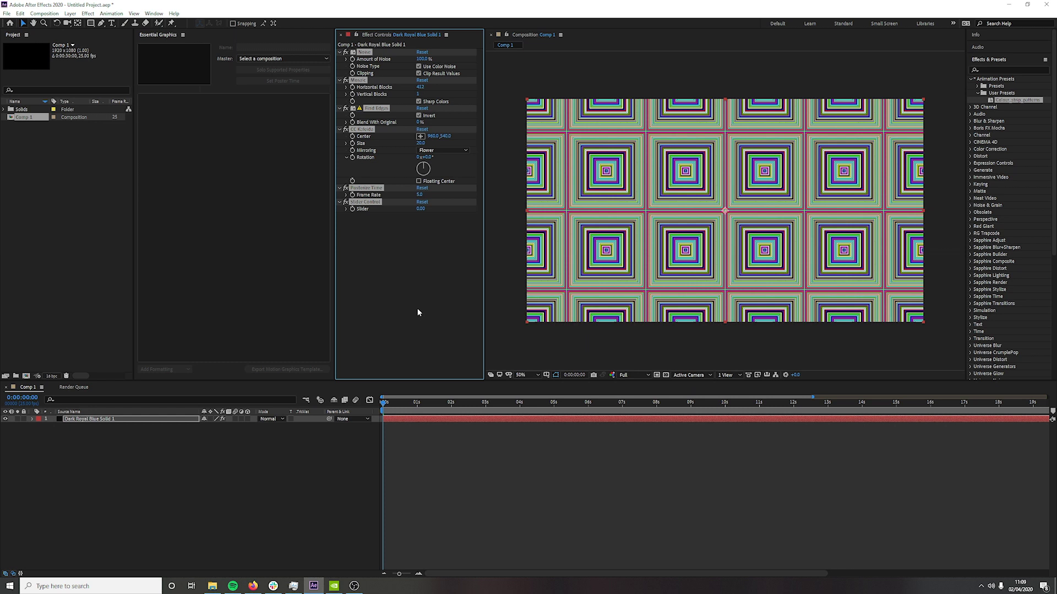
Set Mosaic Horizontal Blocks to 488, try a CC Kaleida rotation, then undo it
left_click(417, 308)
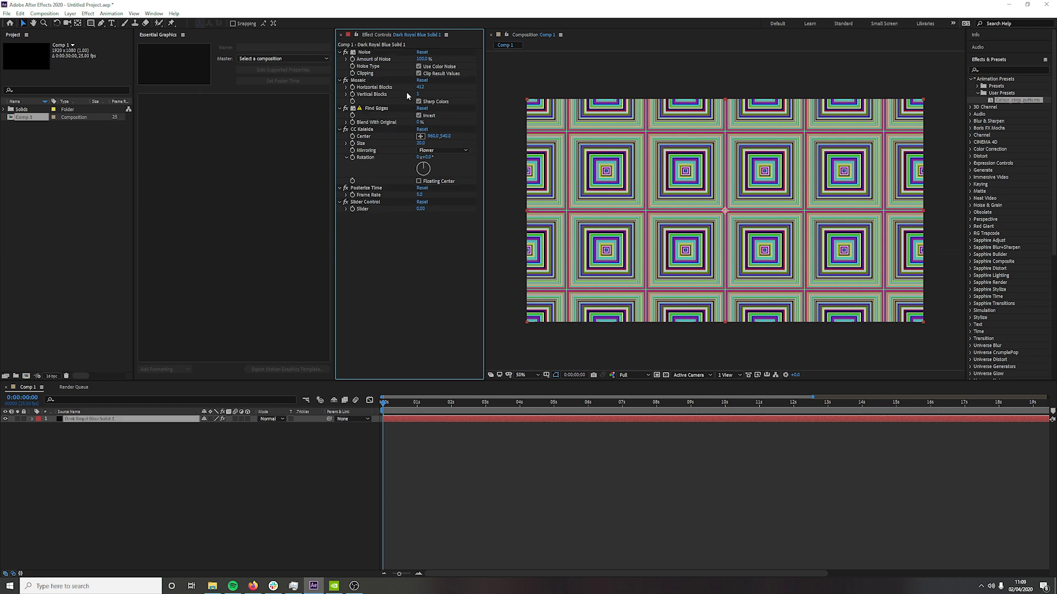
left_click(359, 81)
left_click_drag(419, 86, 444, 90)
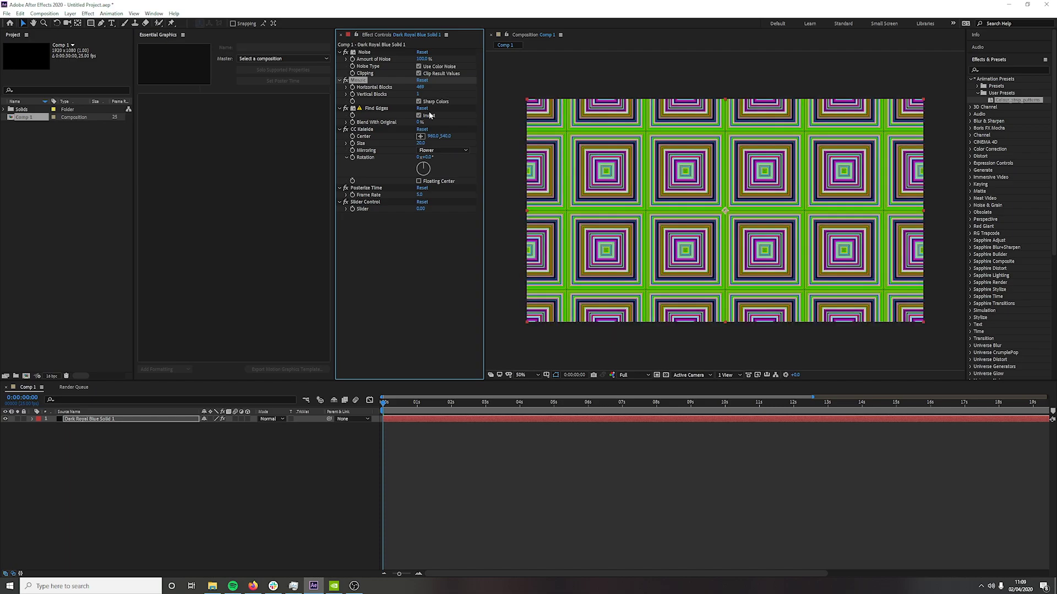
left_click_drag(423, 169, 466, 156)
key("ctrl+z")
Rework Kaleida size, Mosaic horizontal blocks, Wheel mirroring and rotation into a tilted weave
left_click_drag(422, 143, 424, 152)
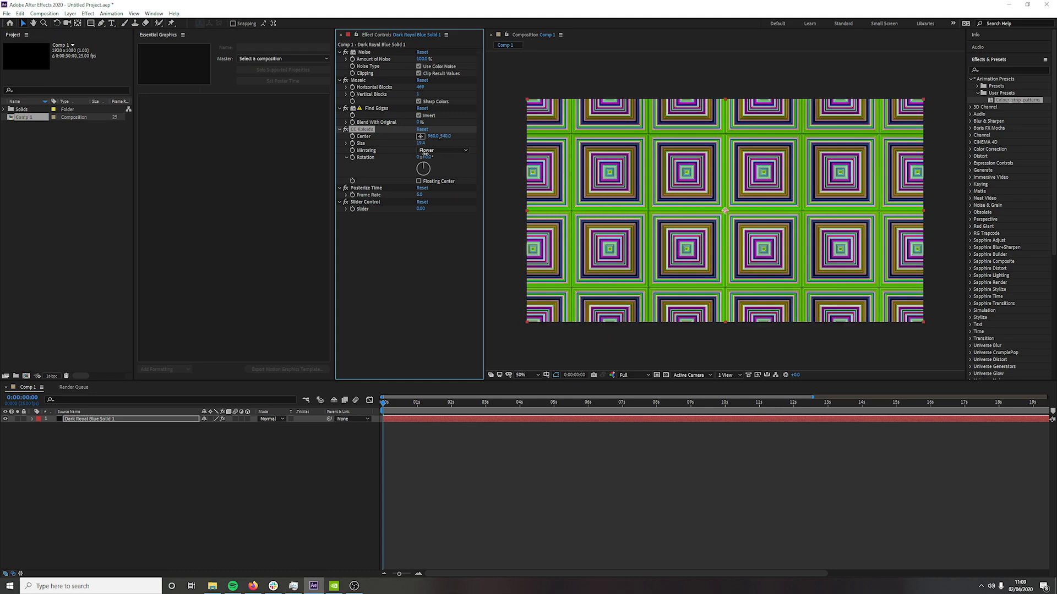
left_click_drag(423, 94, 434, 97)
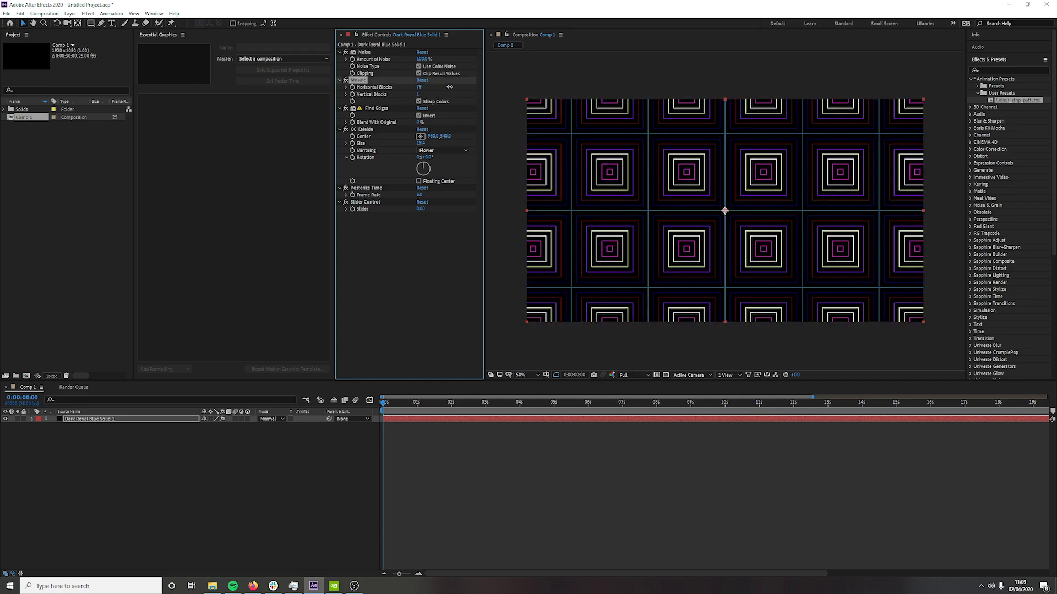
left_click(441, 150)
left_click(438, 173)
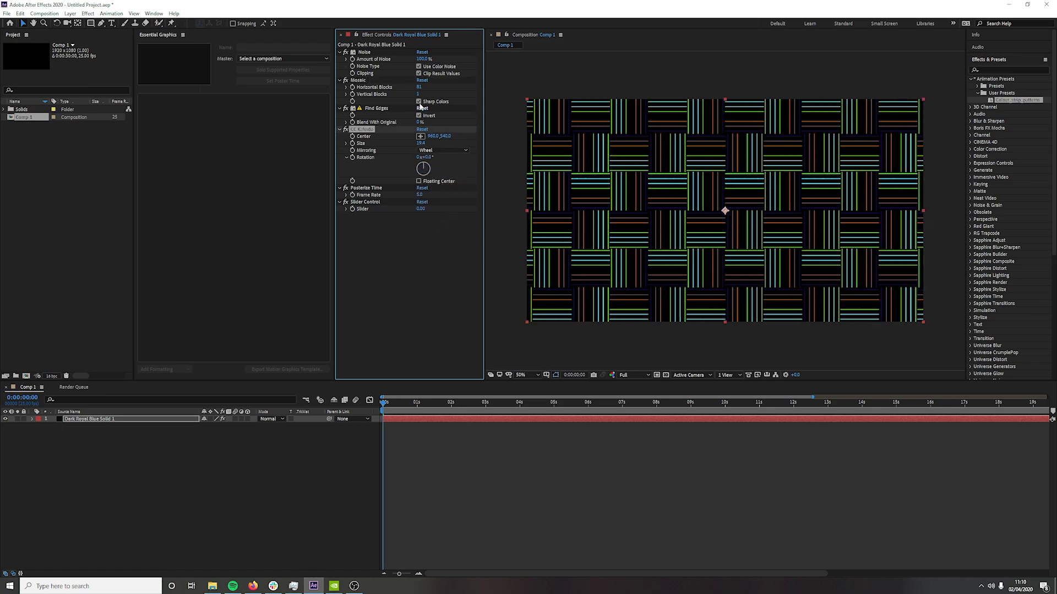
left_click_drag(421, 143, 434, 170)
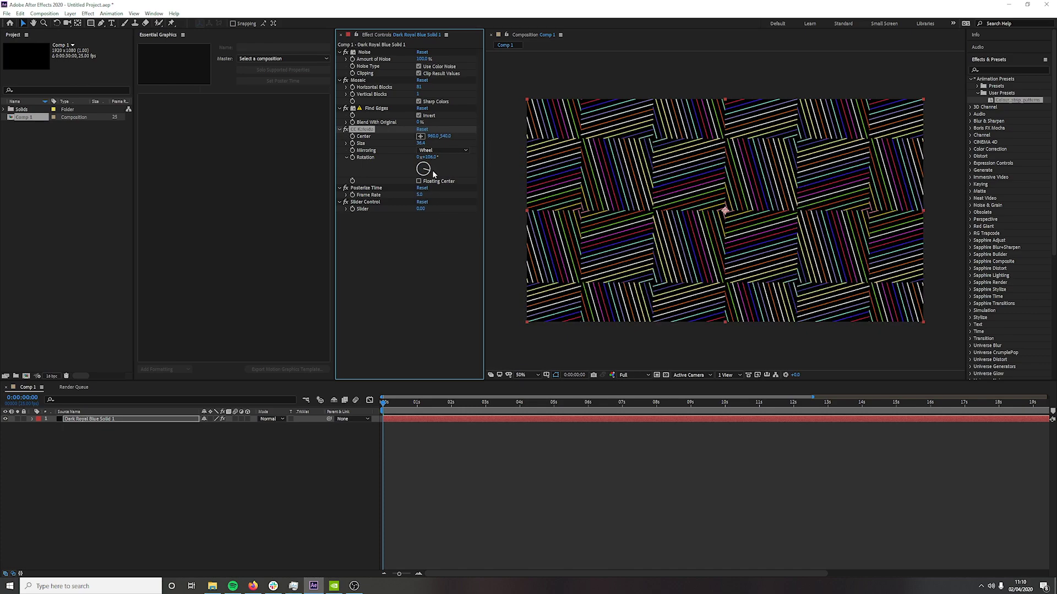
Preview without Find Edges, restore it, and set Posterize Time frame rate to 3.6
left_click(353, 108)
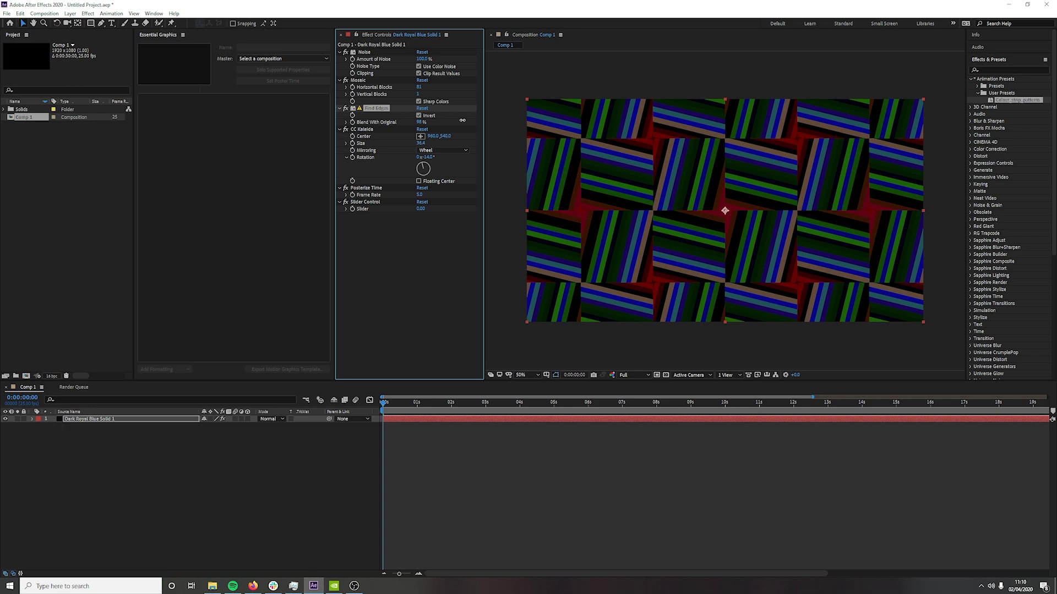
left_click(353, 108)
left_click(363, 188)
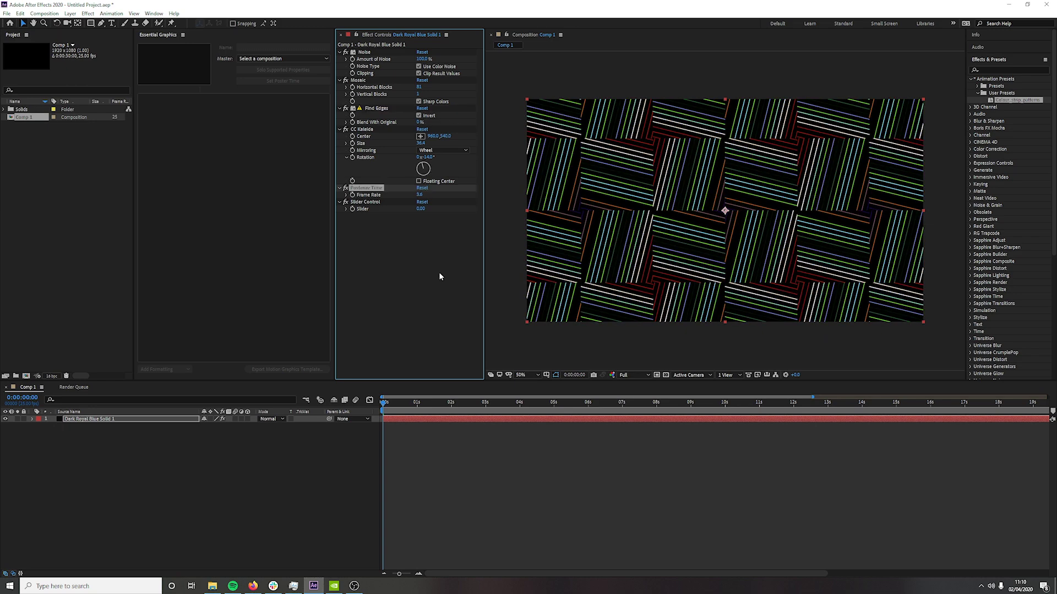